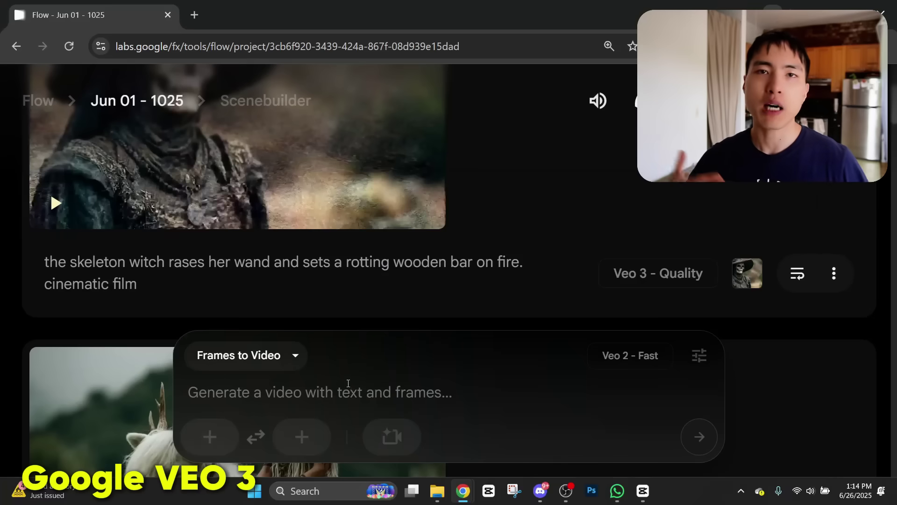
- Upload the U_woman_aim image as the start frame for the Frames to Video clip and save its crop
{"action": "left_click", "coordinate": [217, 434]}
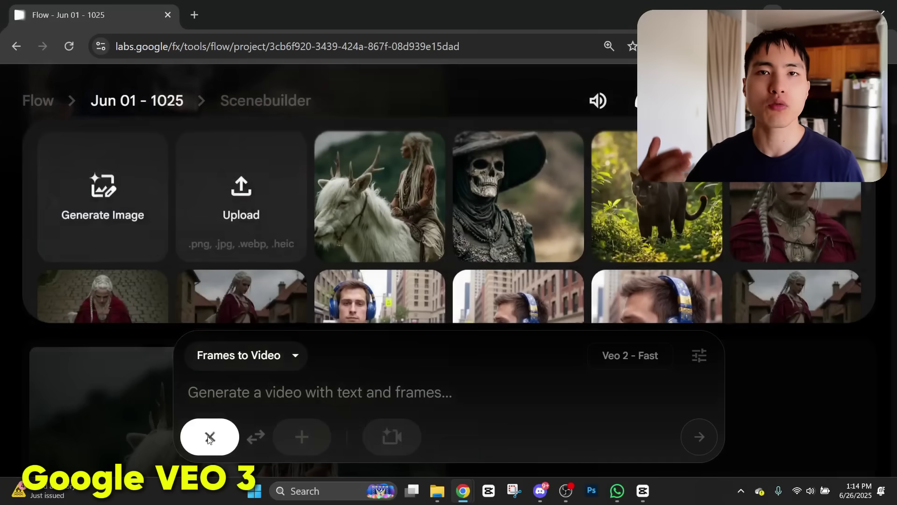
{"action": "left_click", "coordinate": [283, 211]}
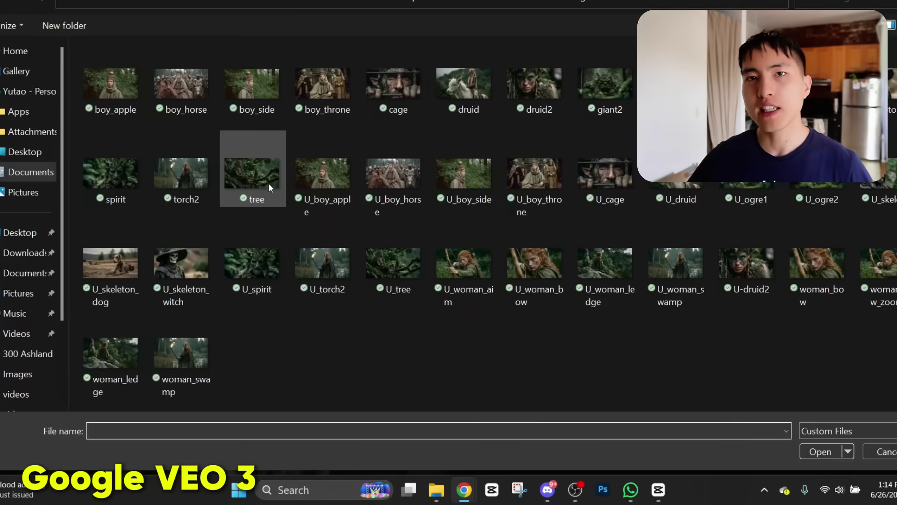
{"action": "double_click", "coordinate": [469, 273]}
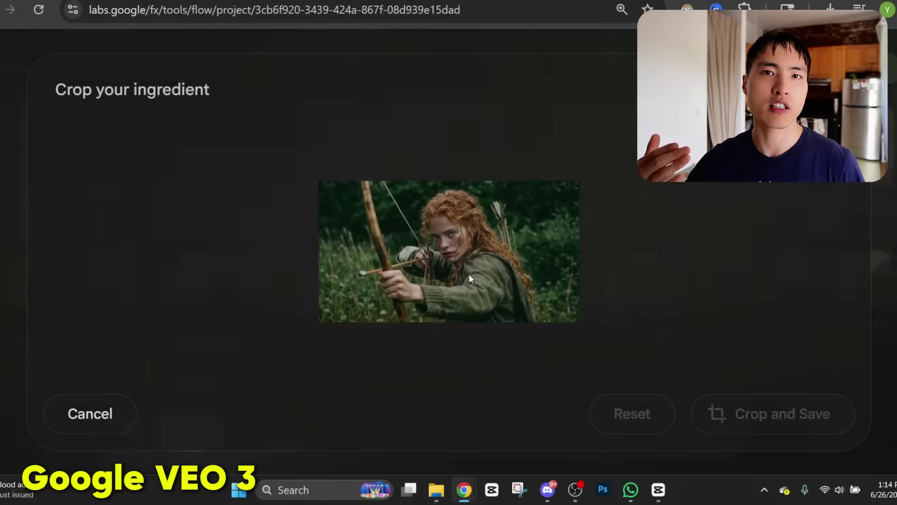
{"action": "left_click", "coordinate": [810, 415]}
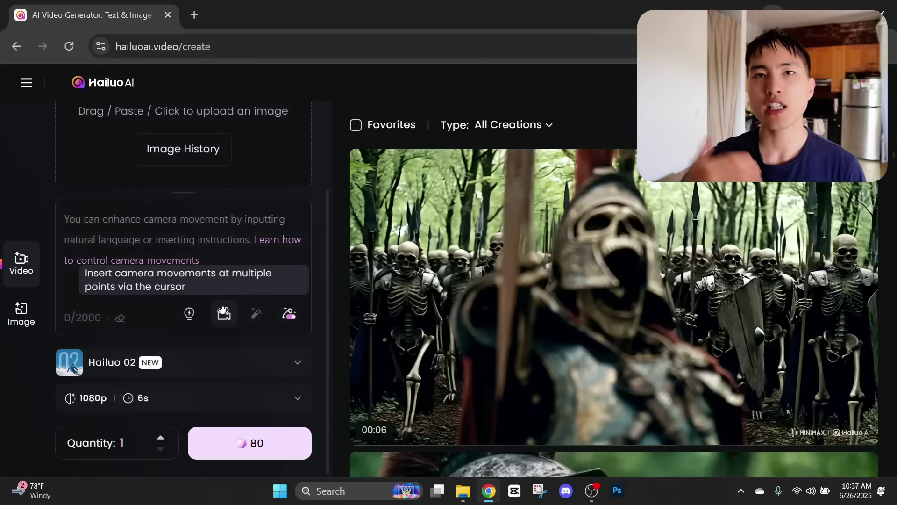
- In Hailuo AI, view the camera movement presets for a prompt and open the AI video creation page
{"action": "left_click", "coordinate": [223, 311]}
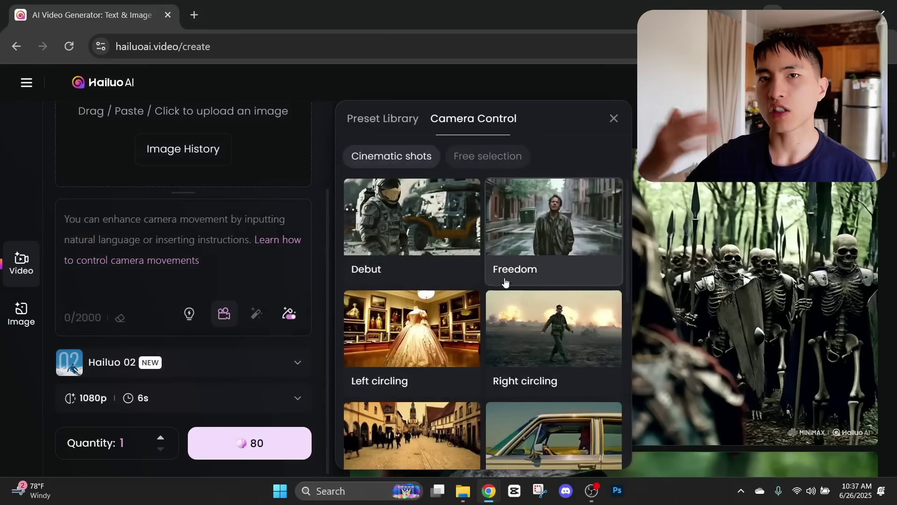
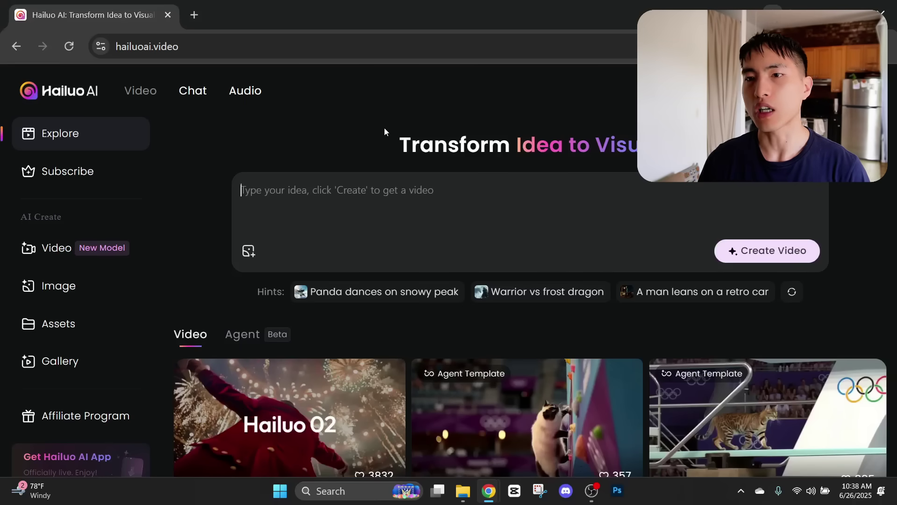
{"action": "left_click", "coordinate": [65, 255]}
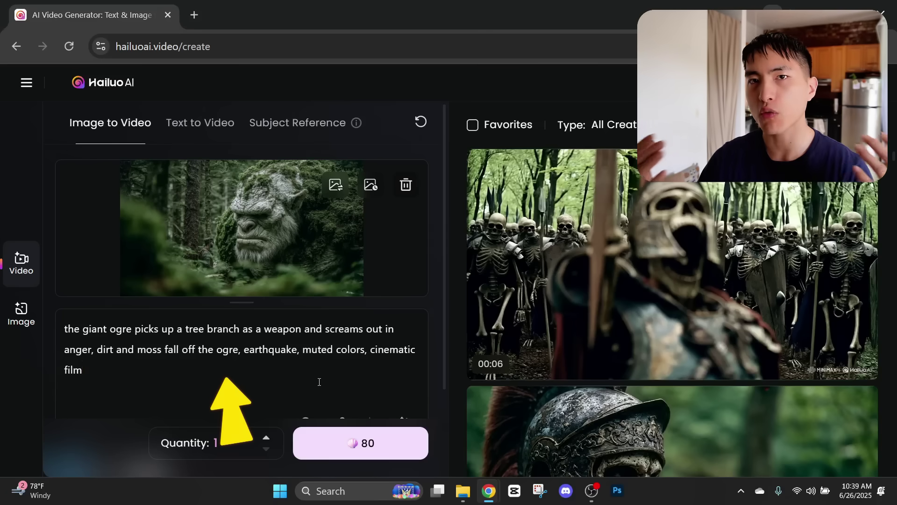
{"action": "left_click_drag", "start_coordinate": [95, 354], "coordinate": [64, 324]}
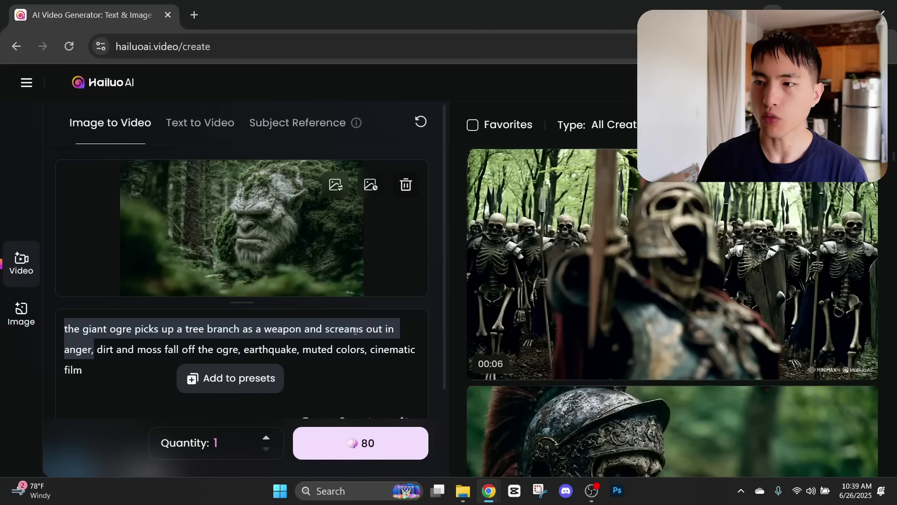
{"action": "left_click_drag", "start_coordinate": [96, 349], "coordinate": [302, 350]}
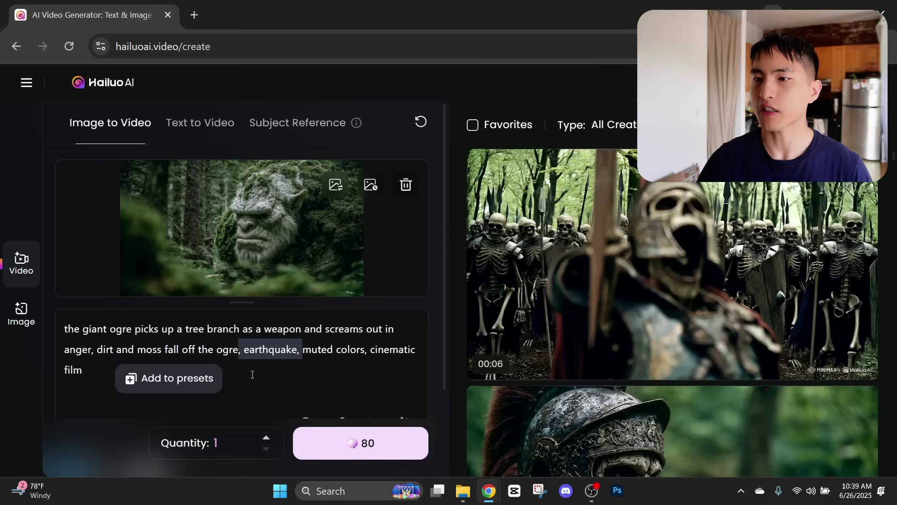
{"action": "left_click", "coordinate": [252, 374]}
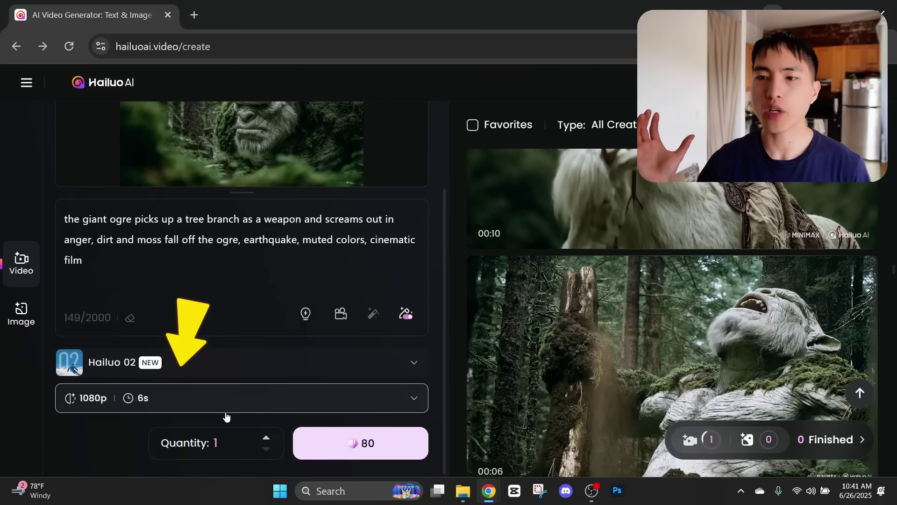
- Set the giant ogre video's resolution to 768p and its duration to 10s
{"action": "left_click", "coordinate": [227, 416]}
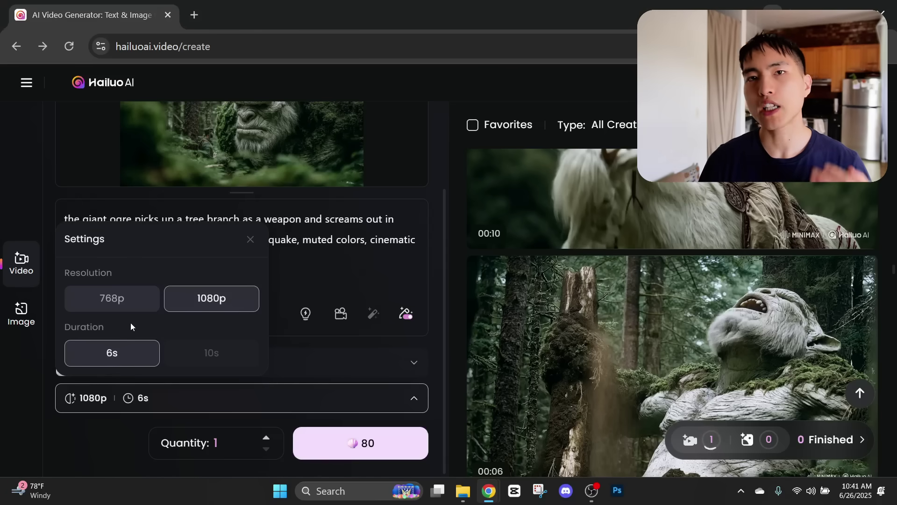
{"action": "left_click", "coordinate": [139, 307]}
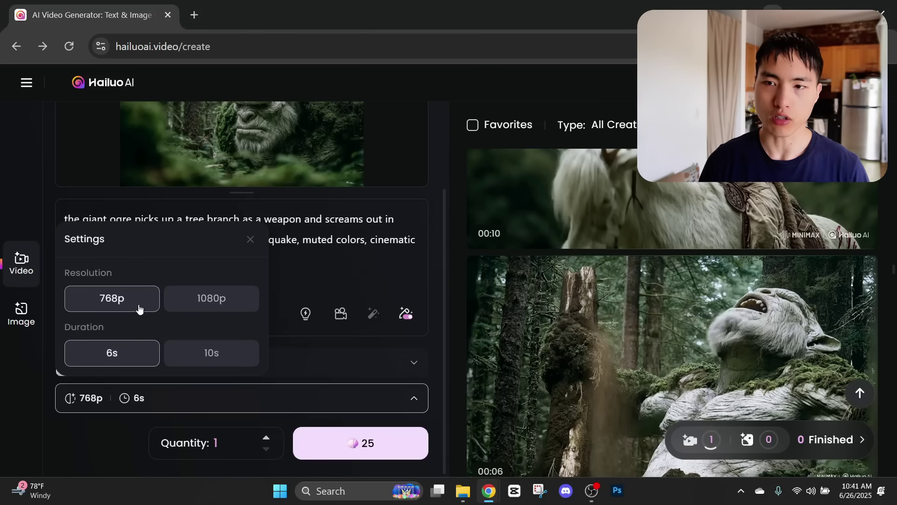
{"action": "left_click", "coordinate": [228, 354]}
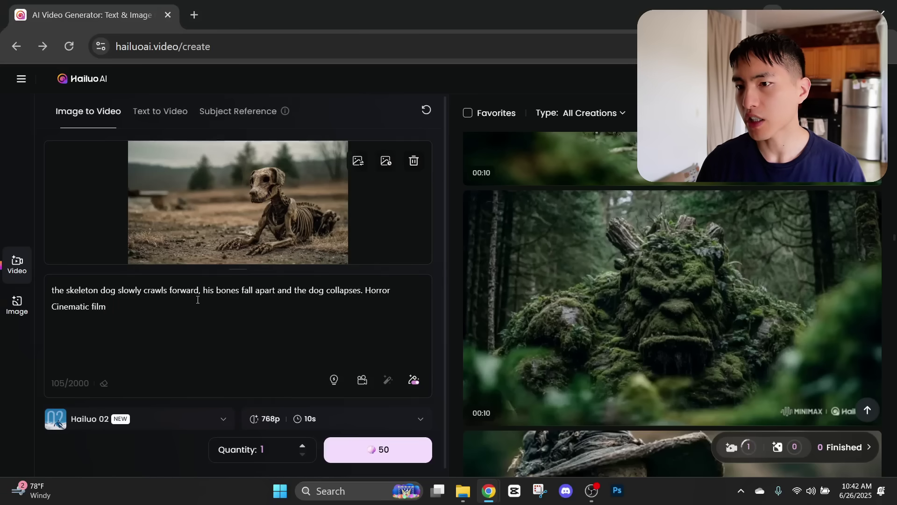
- Review the skeleton dog prompt, play its generated video and return to the creation page
{"action": "left_click_drag", "start_coordinate": [201, 293], "coordinate": [48, 298]}
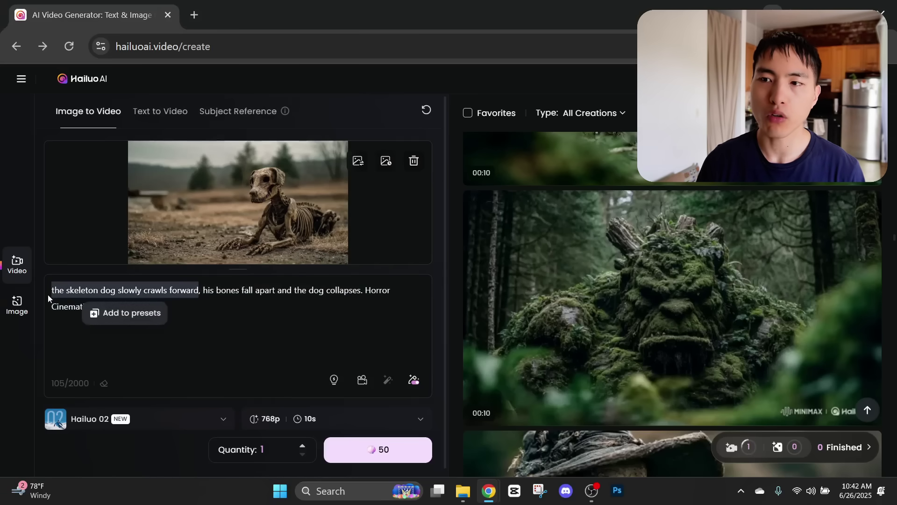
{"action": "left_click_drag", "start_coordinate": [203, 290], "coordinate": [265, 290]}
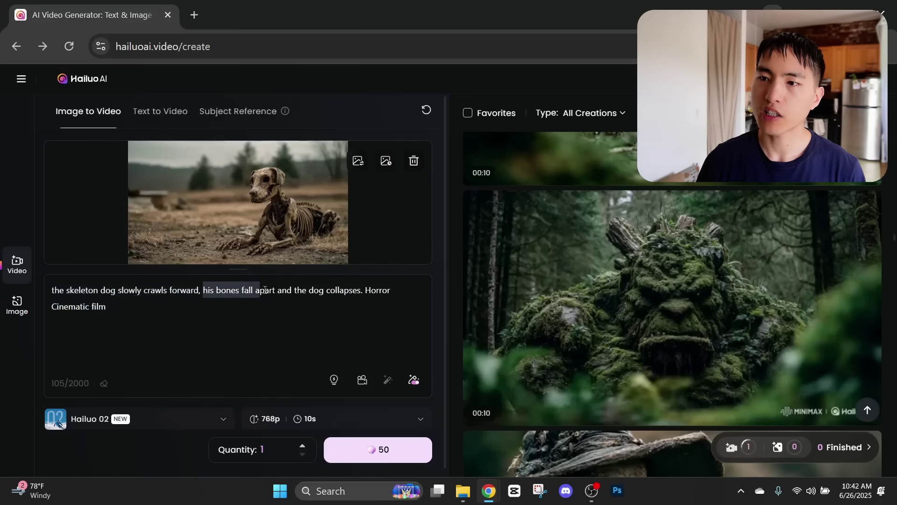
{"action": "left_click_drag", "start_coordinate": [361, 293], "coordinate": [363, 294]}
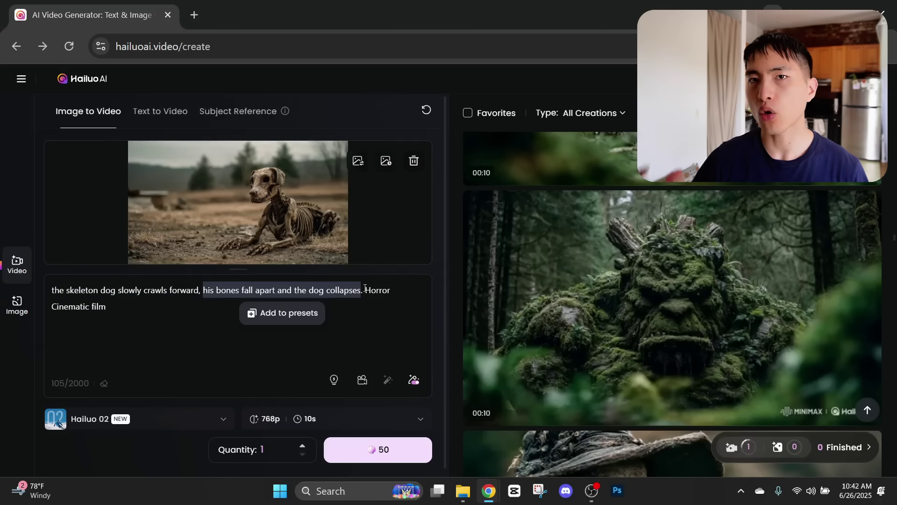
{"action": "left_click", "coordinate": [680, 295]}
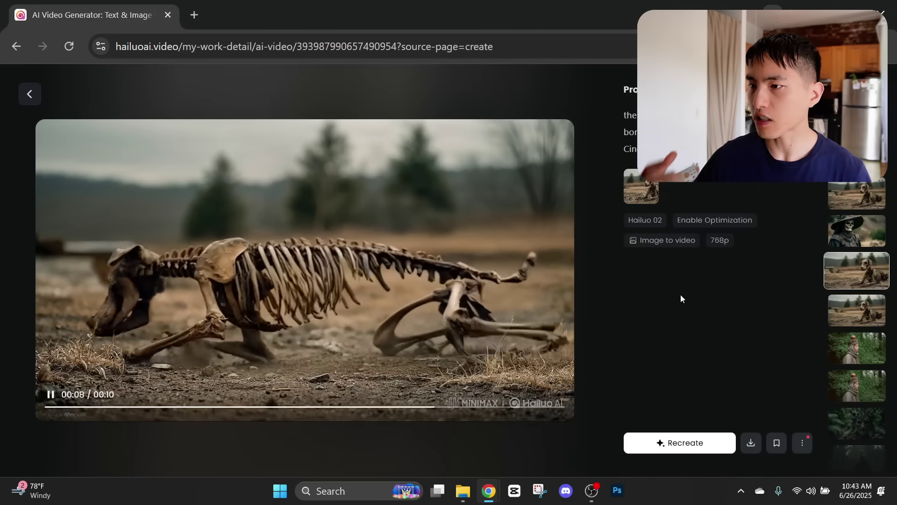
{"action": "key", "text": "alt+Left"}
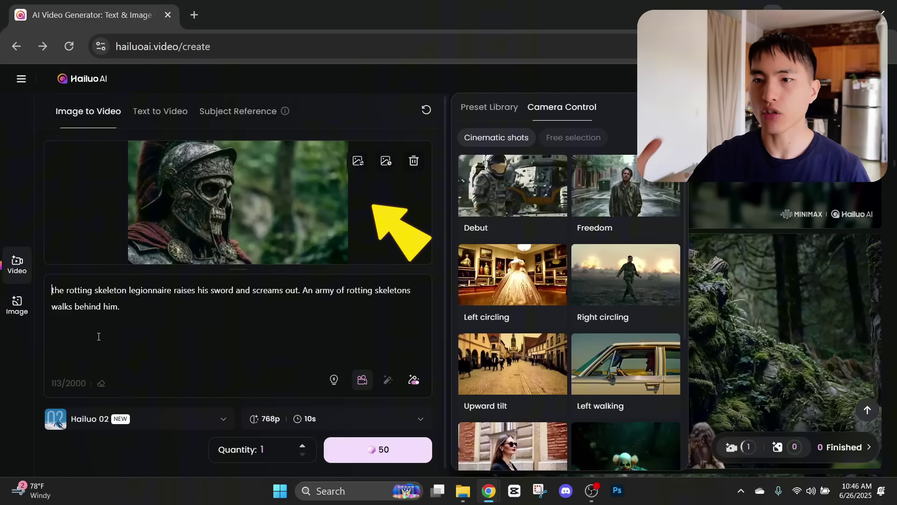
{"action": "left_click_drag", "start_coordinate": [302, 291], "coordinate": [63, 291]}
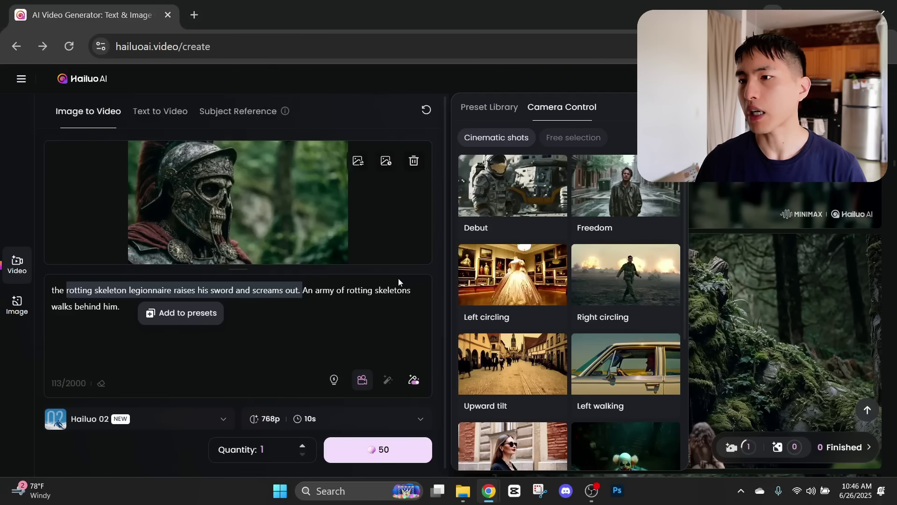
{"action": "left_click_drag", "start_coordinate": [302, 291], "coordinate": [332, 331]}
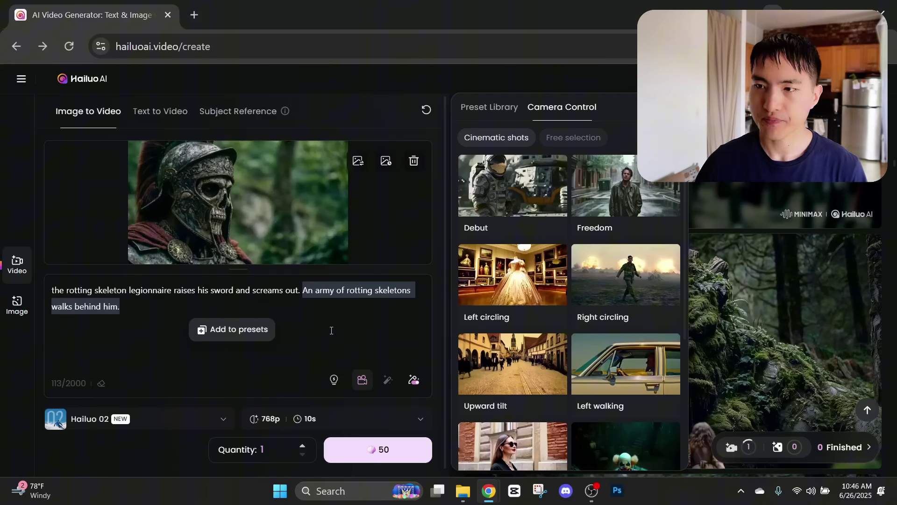
{"action": "left_click", "coordinate": [157, 317]}
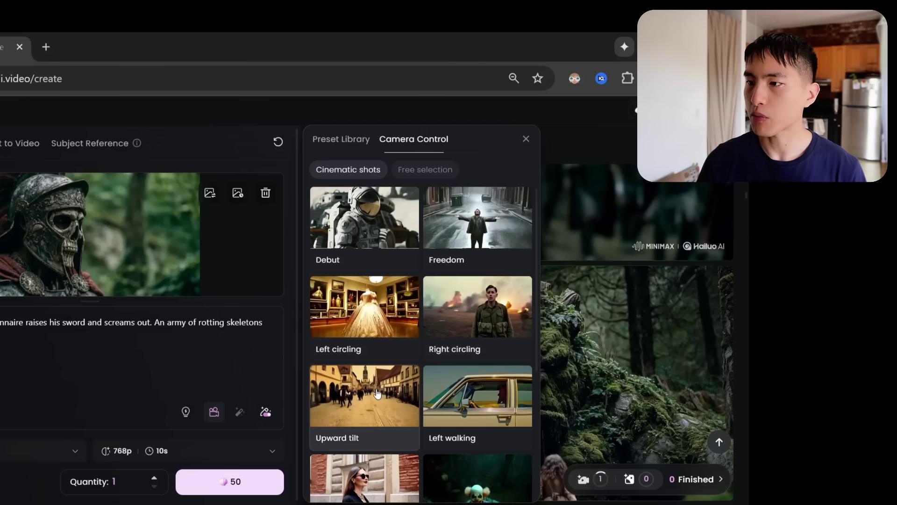
- Insert the Debut cinematic camera movement at the start of the skeleton legionnaire prompt
{"action": "scroll", "coordinate": [374, 411], "scroll_direction": "down", "scroll_amount": 5}
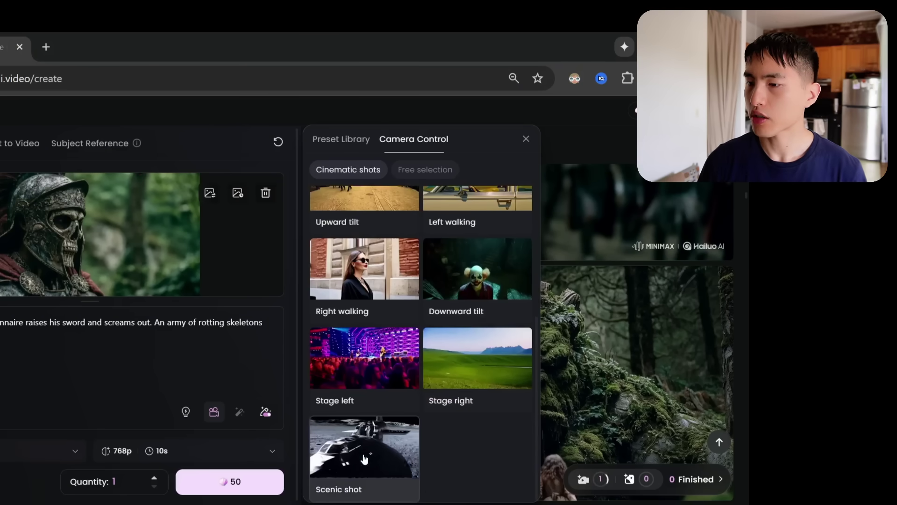
{"action": "scroll", "coordinate": [374, 328], "scroll_direction": "up", "scroll_amount": 5}
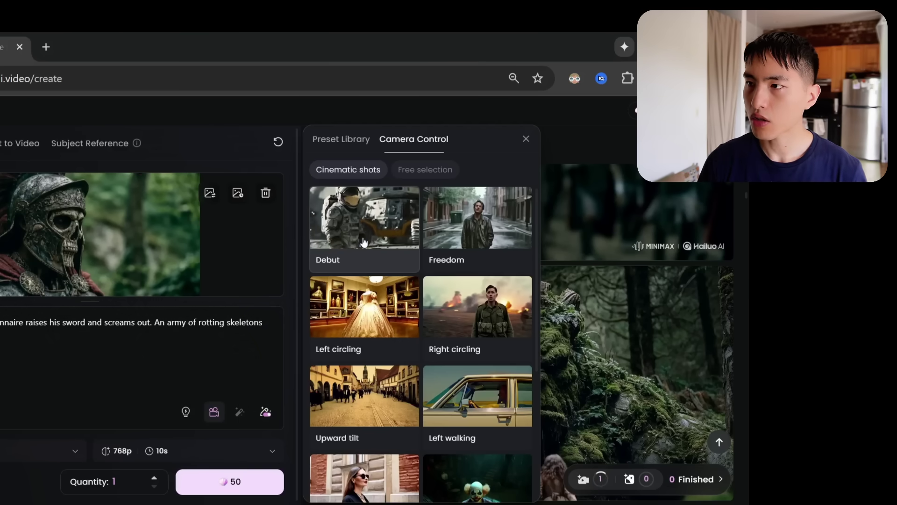
{"action": "left_click", "coordinate": [368, 219]}
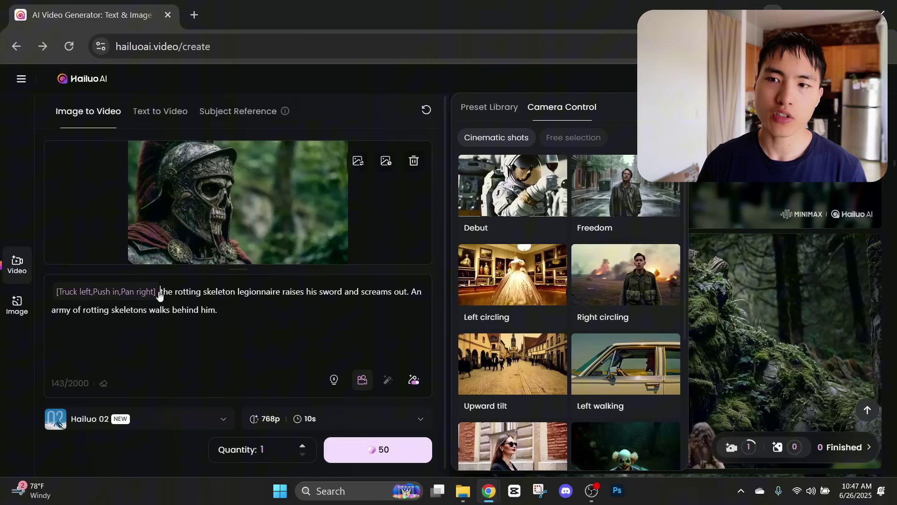
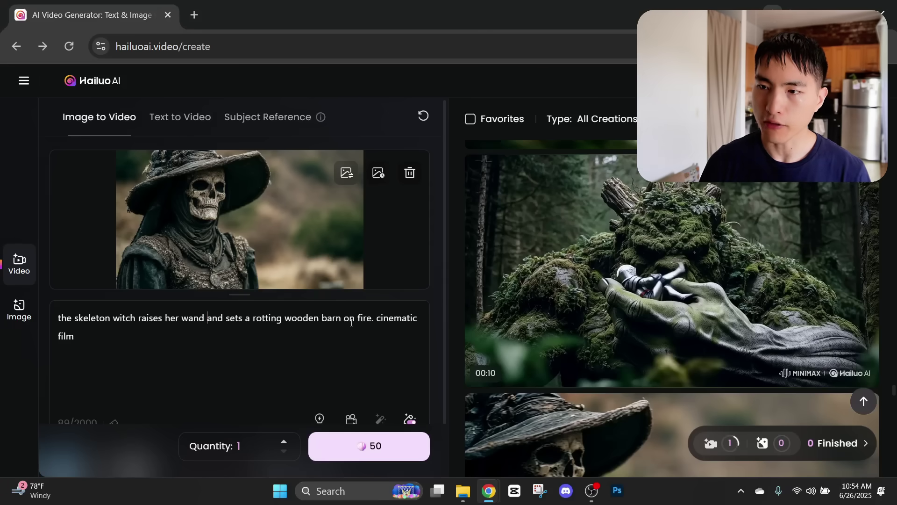
- Insert a Pan right camera movement after "raises her wand" in the skeleton witch prompt and correct "bar" to "barn" before "suddenly erupts"
{"action": "left_click", "coordinate": [351, 419]}
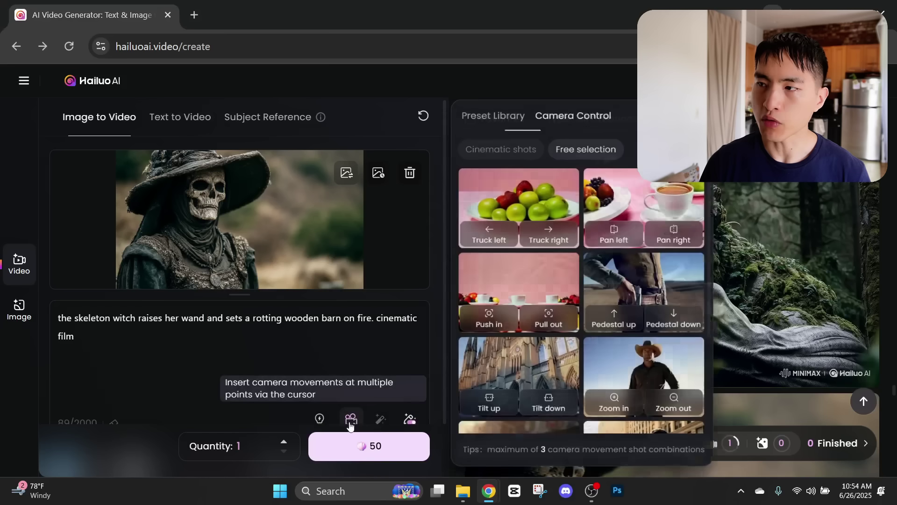
{"action": "left_click", "coordinate": [673, 238]}
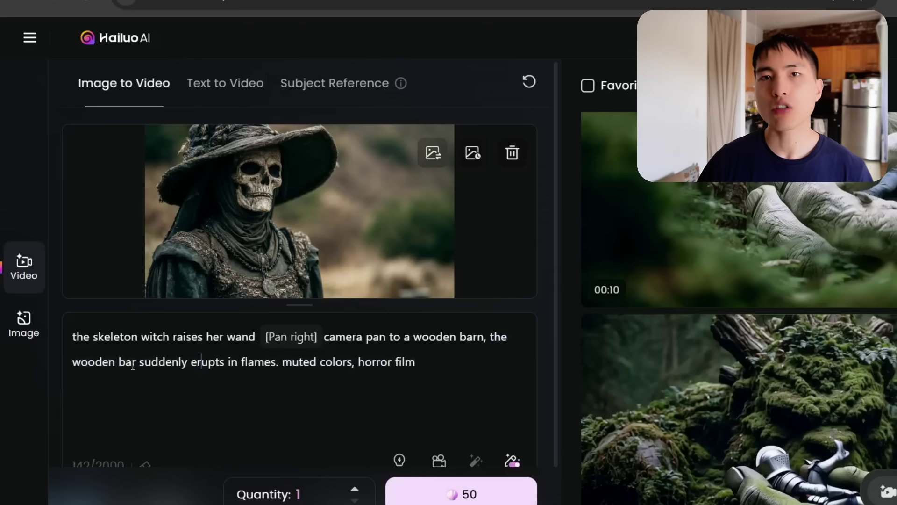
{"action": "left_click", "coordinate": [136, 367]}
{"action": "type", "text": "n"}
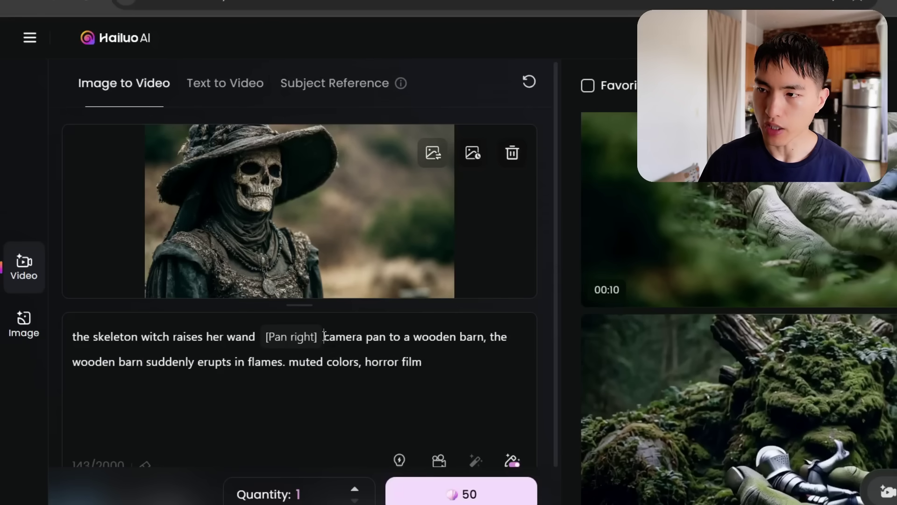
{"action": "left_click_drag", "start_coordinate": [323, 336], "coordinate": [286, 369]}
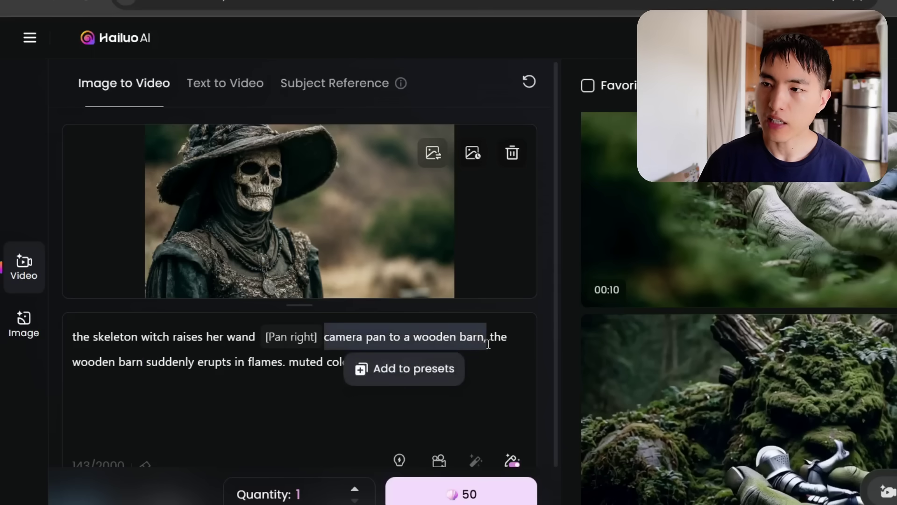
{"action": "left_click", "coordinate": [488, 343]}
{"action": "left_click", "coordinate": [493, 338]}
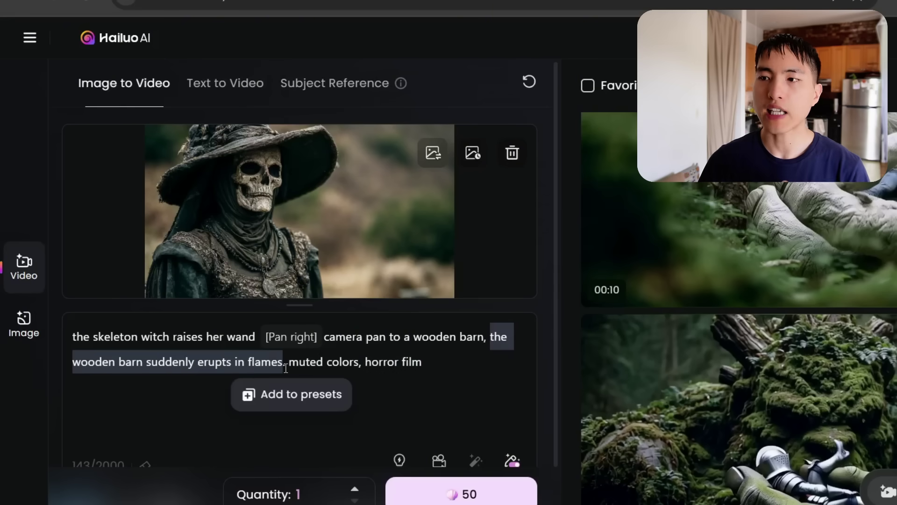
{"action": "left_click", "coordinate": [449, 367]}
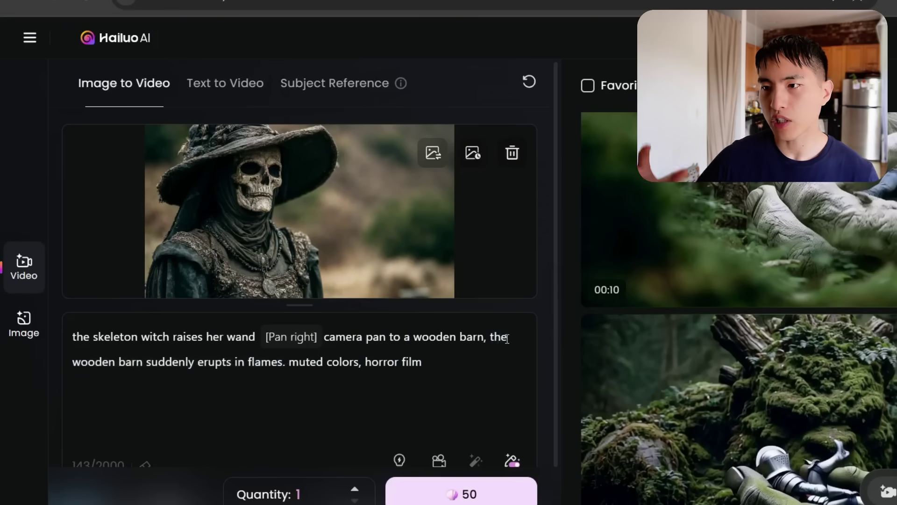